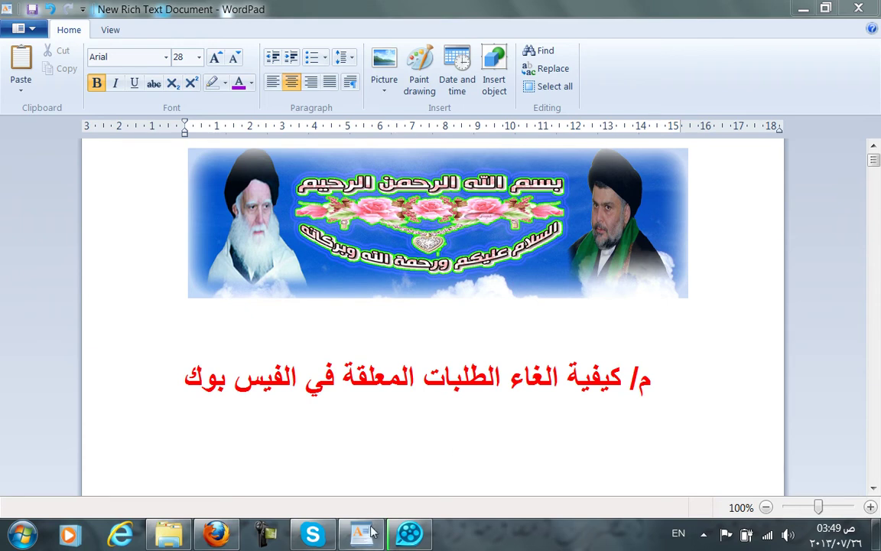
Switch to Firefox, dismiss the color scheme prompt, and search Google for "كيفية الغاء الطلبات المعلقة".
{"action": "left_click", "coordinate": [207, 539]}
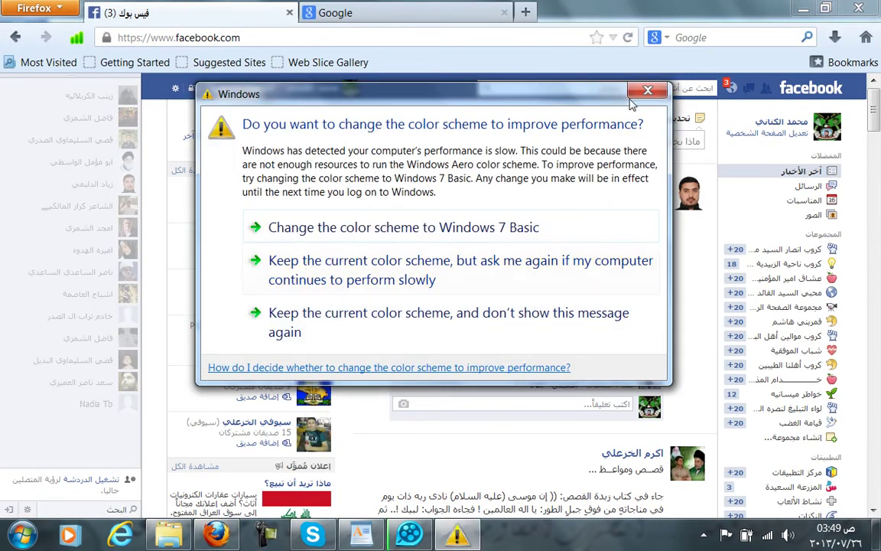
{"action": "left_click", "coordinate": [566, 86]}
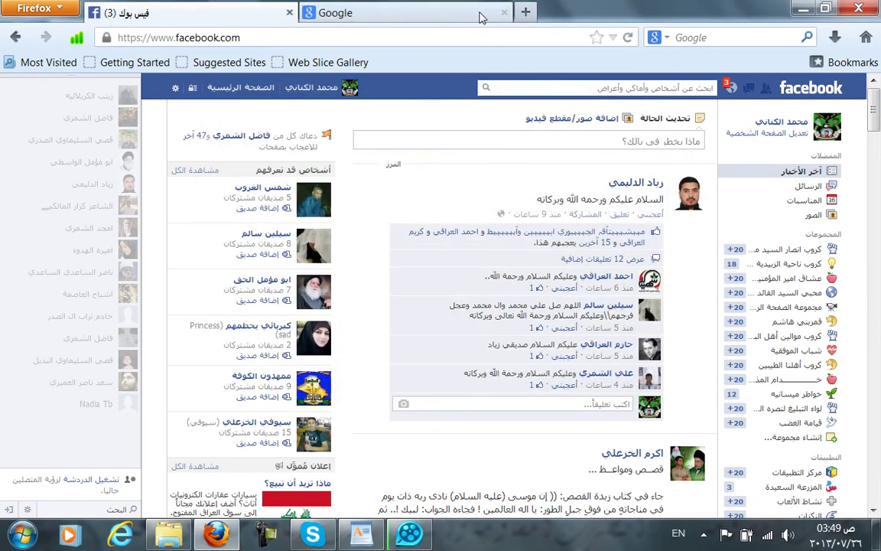
{"action": "left_click", "coordinate": [480, 16]}
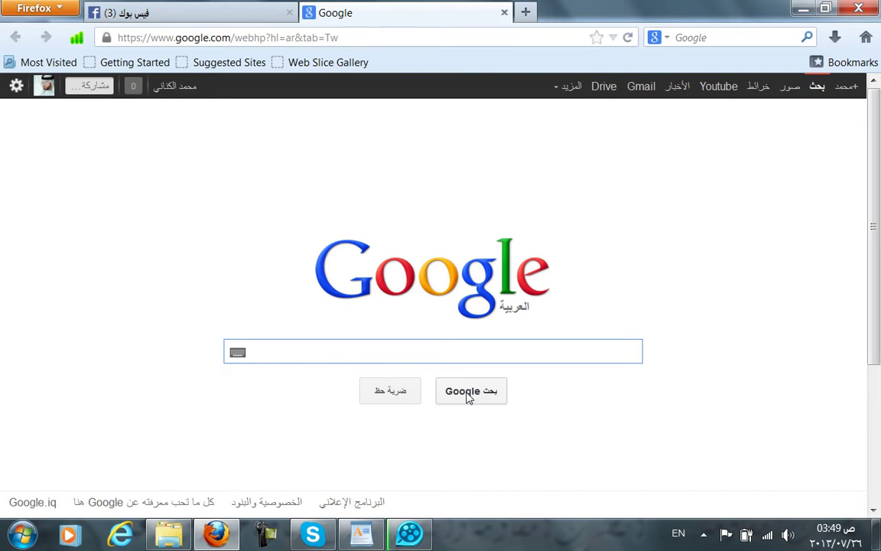
{"action": "type", "text": "كيفي"}
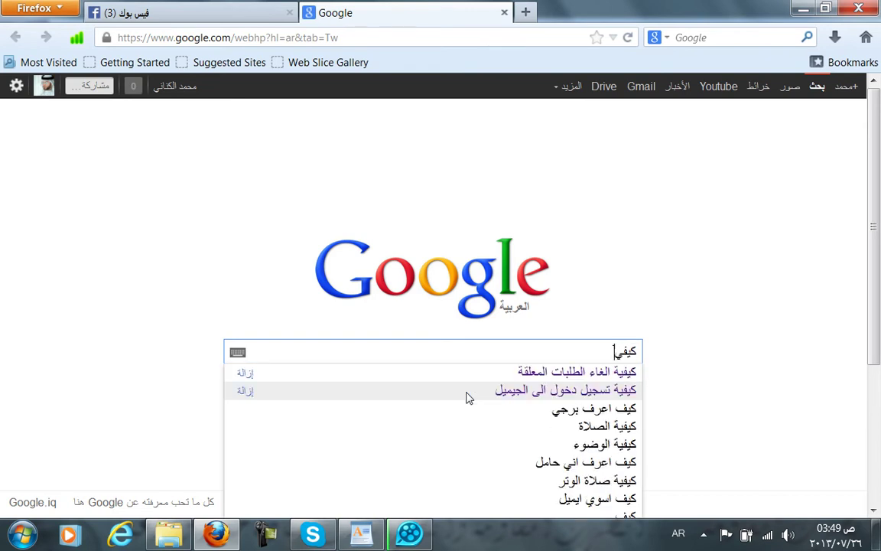
{"action": "type", "text": "ة الغاء الطلبات المعلقة"}
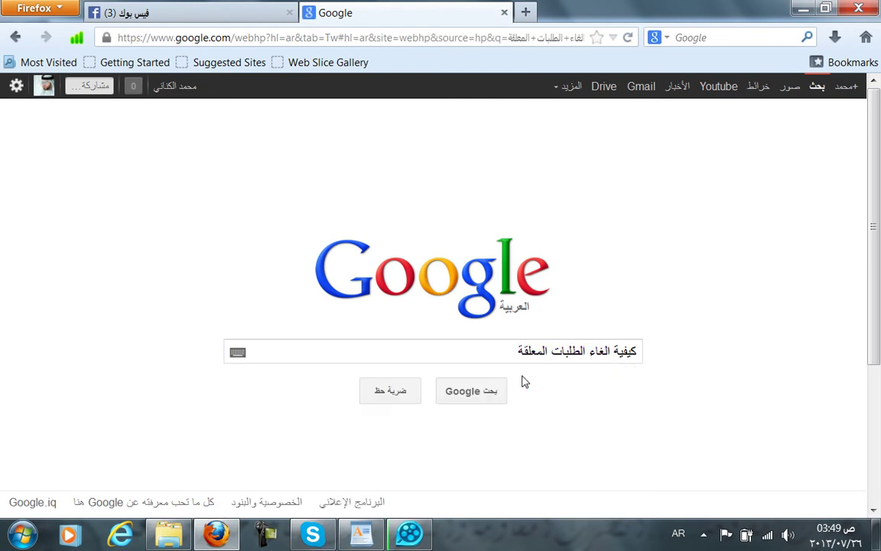
{"action": "left_click", "coordinate": [524, 373]}
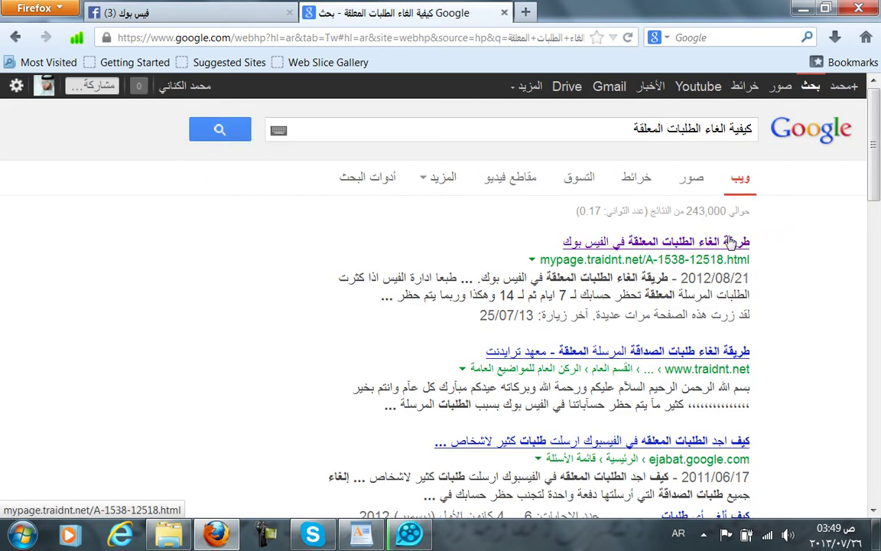
Open the mypage.traidnt.net article on cancelling pending Facebook requests and follow its "من هنا" link.
{"action": "left_click", "coordinate": [729, 242]}
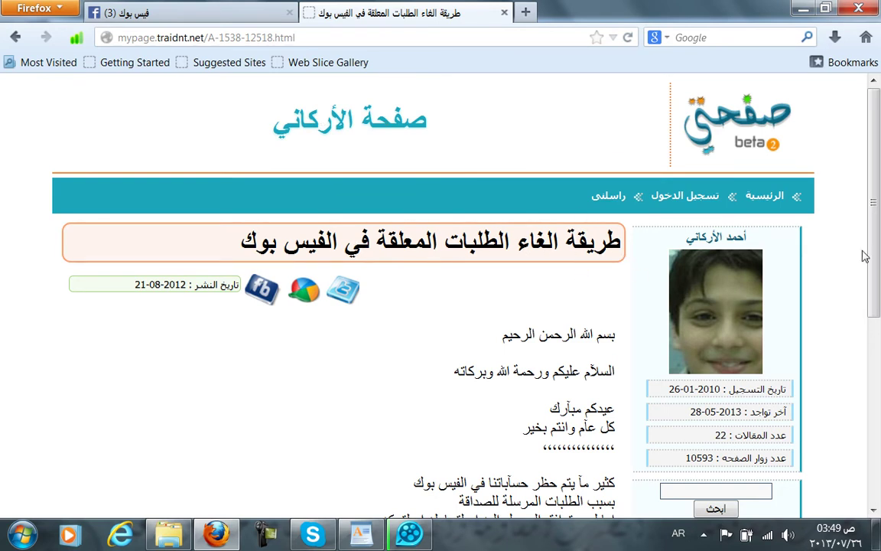
{"action": "left_click_drag", "start_coordinate": [878, 257], "coordinate": [878, 429]}
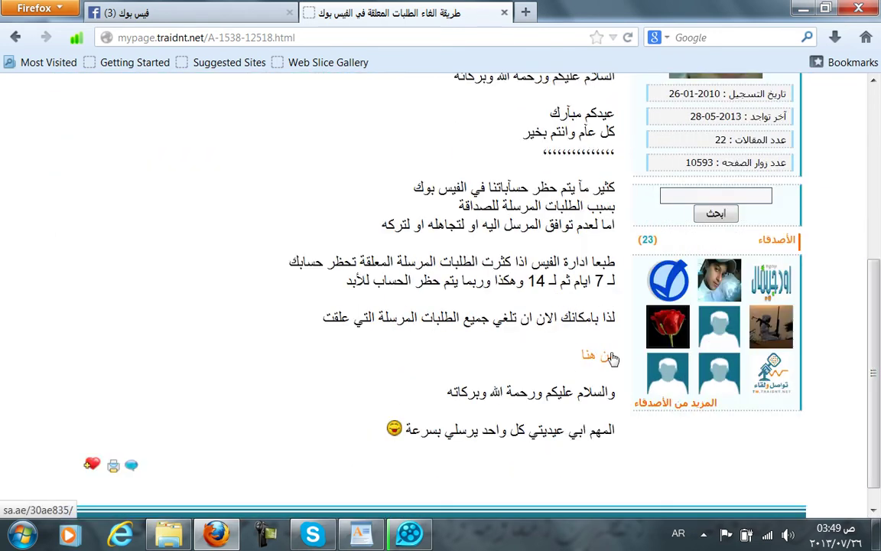
{"action": "left_click", "coordinate": [594, 358]}
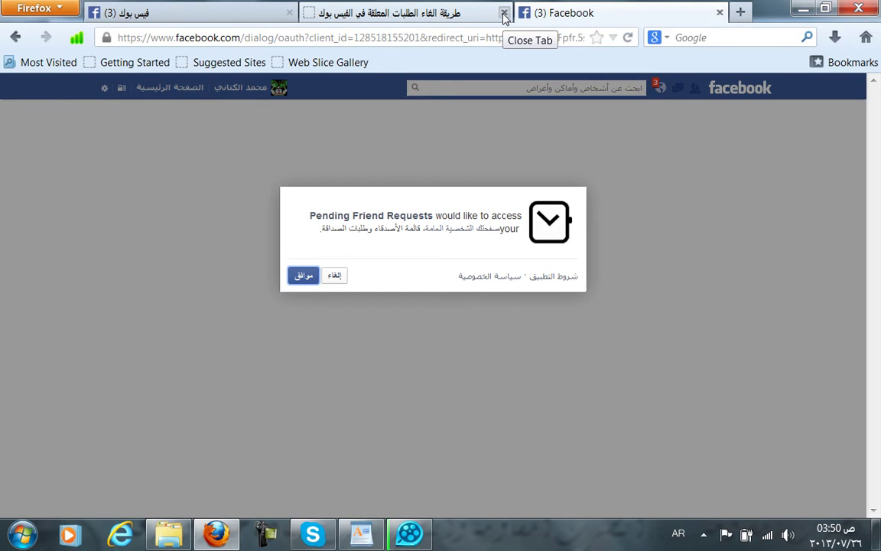
Close the article's tab and approve the Pending Friend Requests app's access to the Facebook account.
{"action": "left_click", "coordinate": [504, 14]}
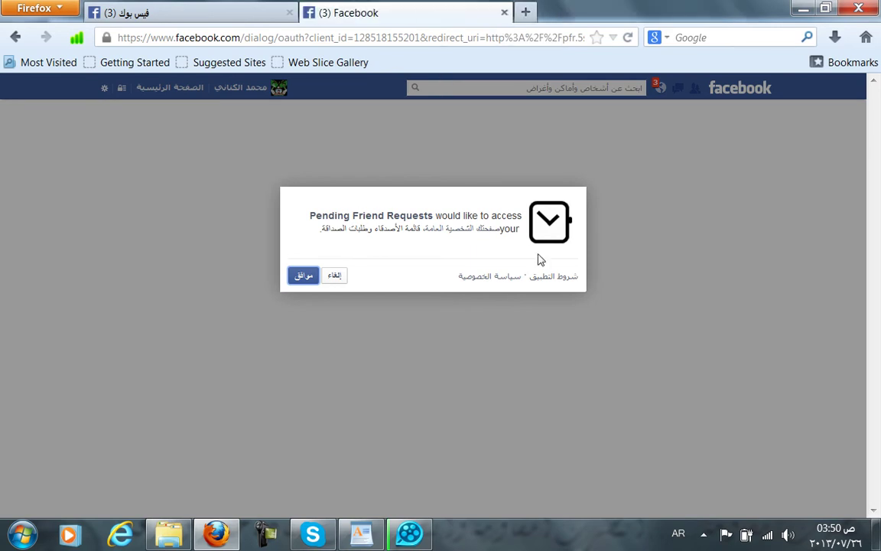
{"action": "mouse_move", "coordinate": [433, 239]}
{"action": "left_click", "coordinate": [303, 280]}
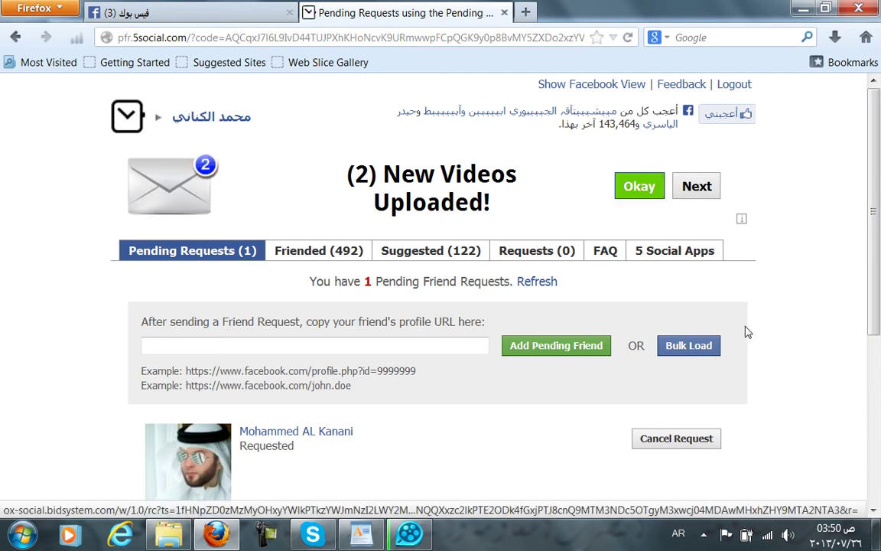
Start a bulk load of pending requests and get the friend request data in its popup window.
{"action": "left_click", "coordinate": [688, 350]}
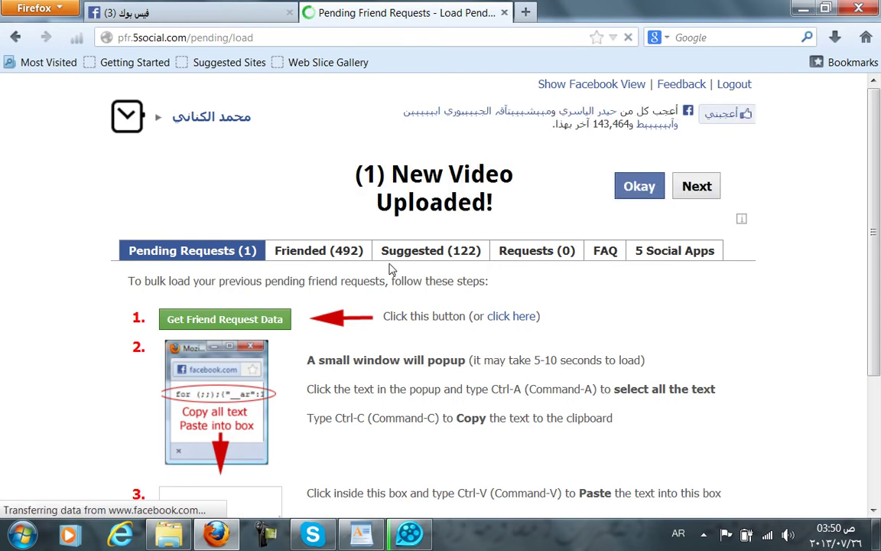
{"action": "scroll", "coordinate": [264, 283], "scroll_direction": "down", "scroll_amount": 4}
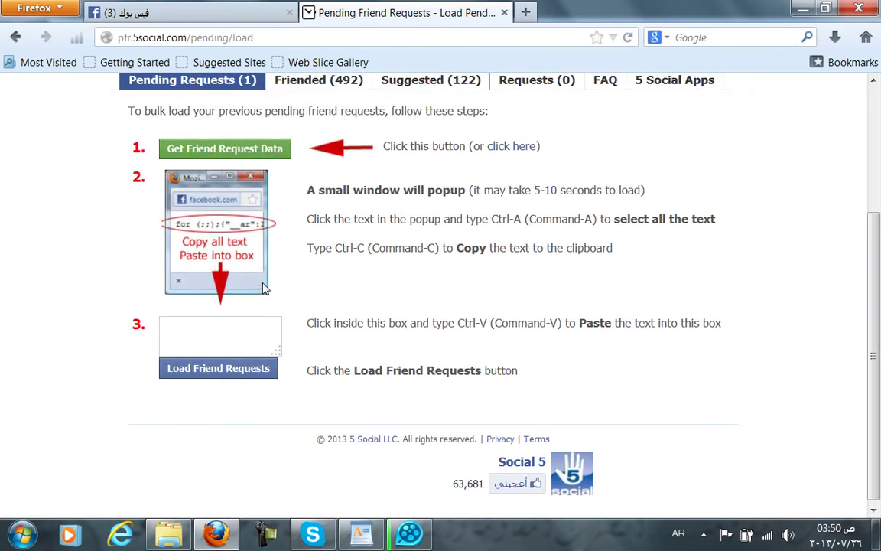
{"action": "scroll", "coordinate": [501, 286], "scroll_direction": "up", "scroll_amount": 4}
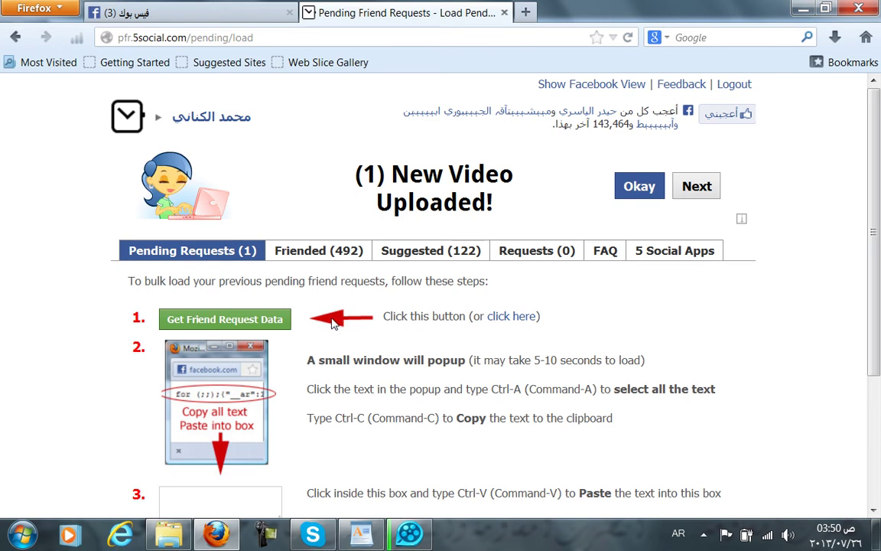
{"action": "left_click", "coordinate": [266, 322]}
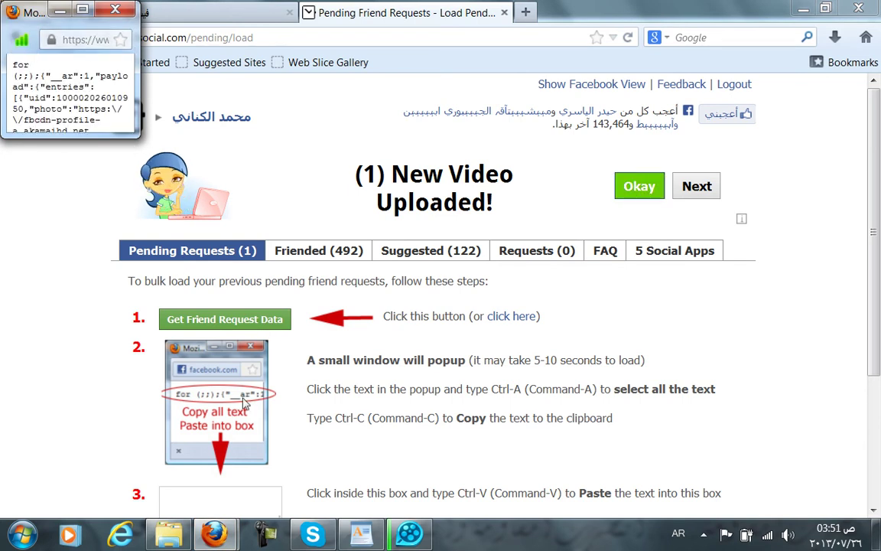
Check the remaining bulk load instructions and the select-all shortcut noted in the WordPad document, and return to the browser.
{"action": "scroll", "coordinate": [229, 413], "scroll_direction": "down", "scroll_amount": 2}
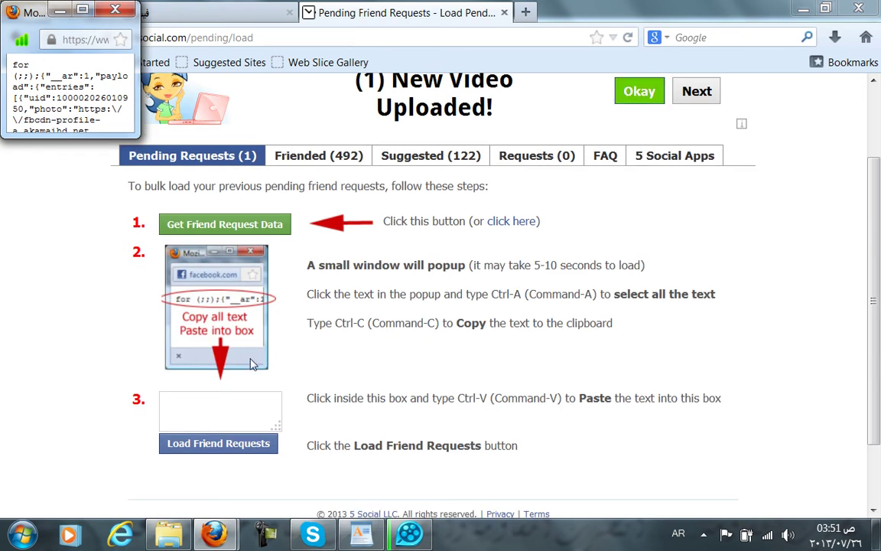
{"action": "scroll", "coordinate": [253, 365], "scroll_direction": "up", "scroll_amount": 2}
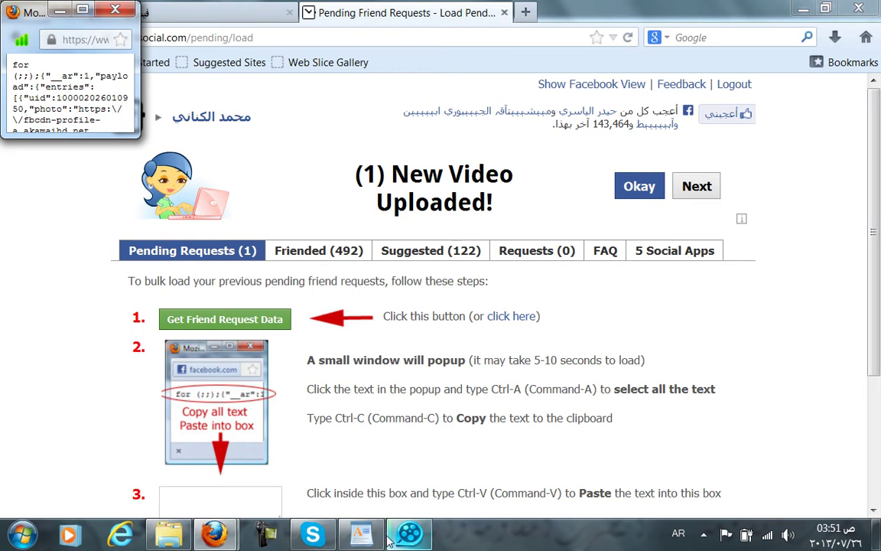
{"action": "left_click", "coordinate": [363, 535]}
{"action": "scroll", "coordinate": [585, 380], "scroll_direction": "down", "scroll_amount": 5}
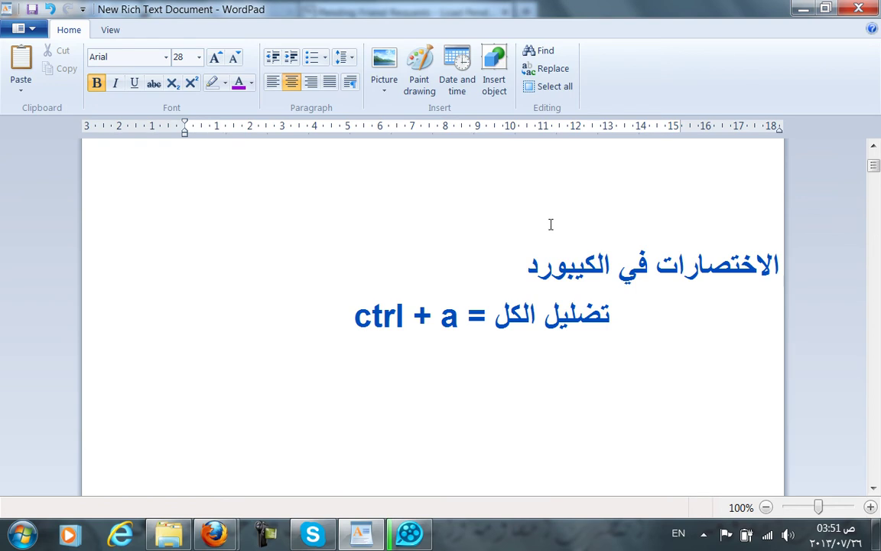
{"action": "left_click", "coordinate": [804, 9]}
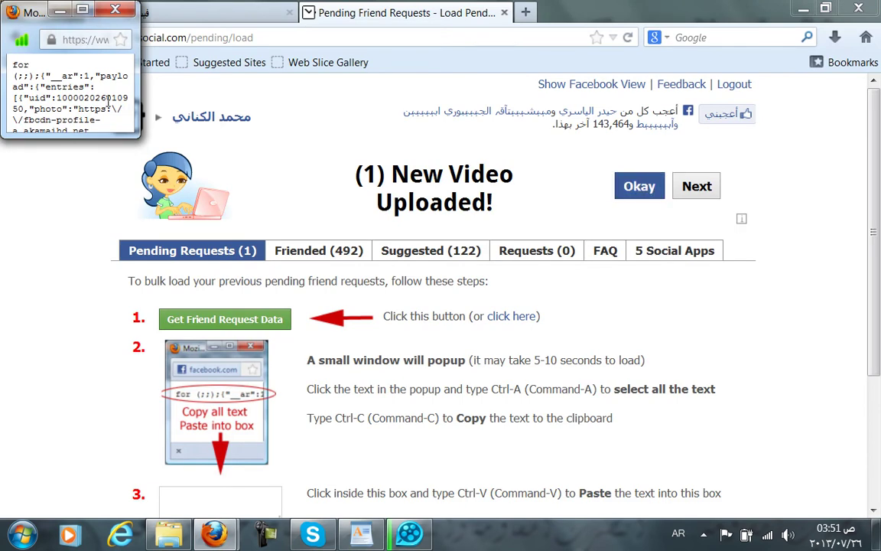
Copy all of the friend request data text from the small popup window.
{"action": "key", "text": "ctrl+a"}
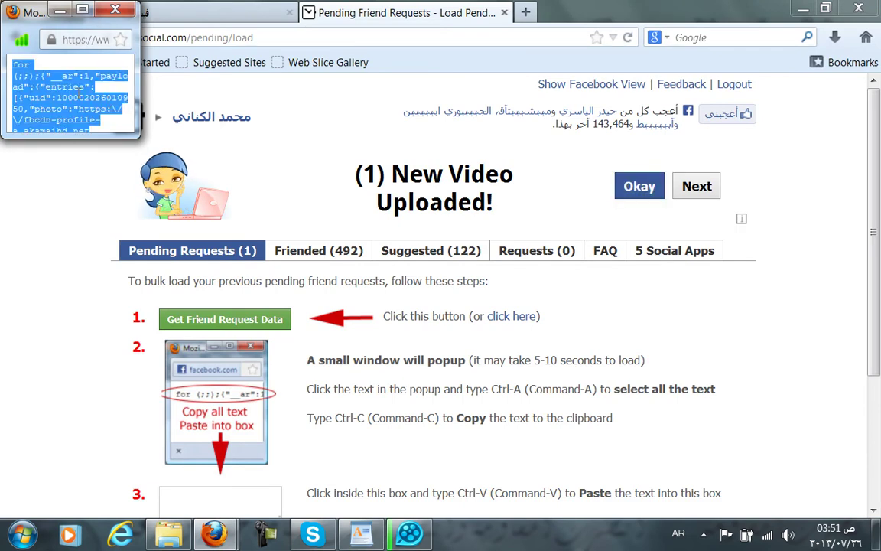
{"action": "right_click", "coordinate": [78, 92]}
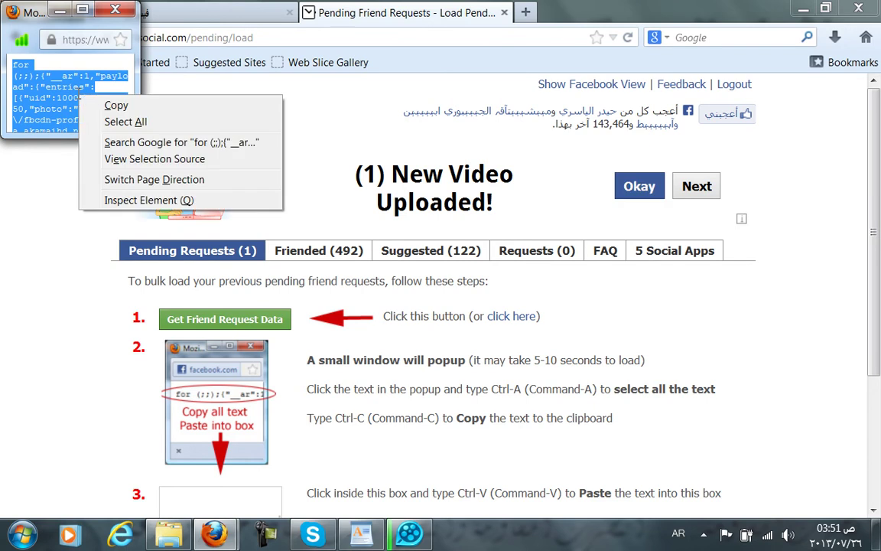
{"action": "left_click", "coordinate": [126, 105]}
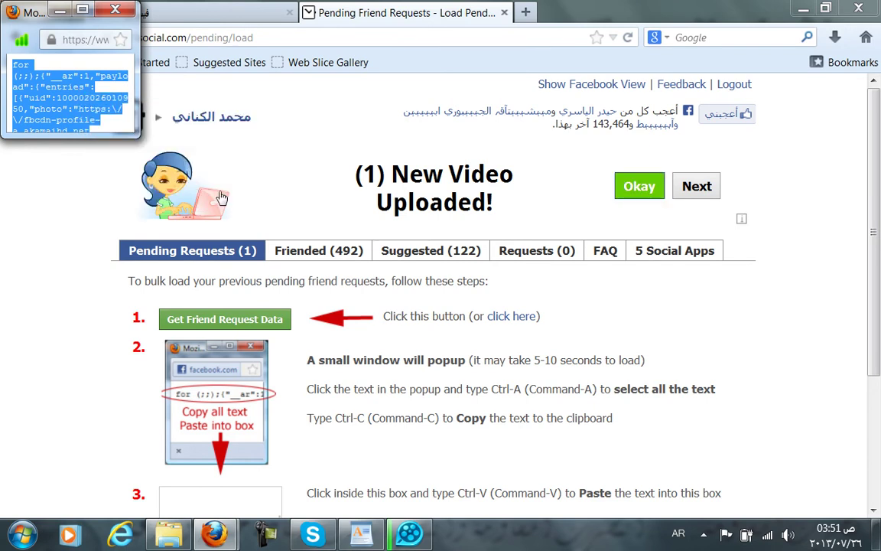
Paste the copied data into the box of instruction 3 and load the friend requests.
{"action": "scroll", "coordinate": [291, 223], "scroll_direction": "down", "scroll_amount": 3}
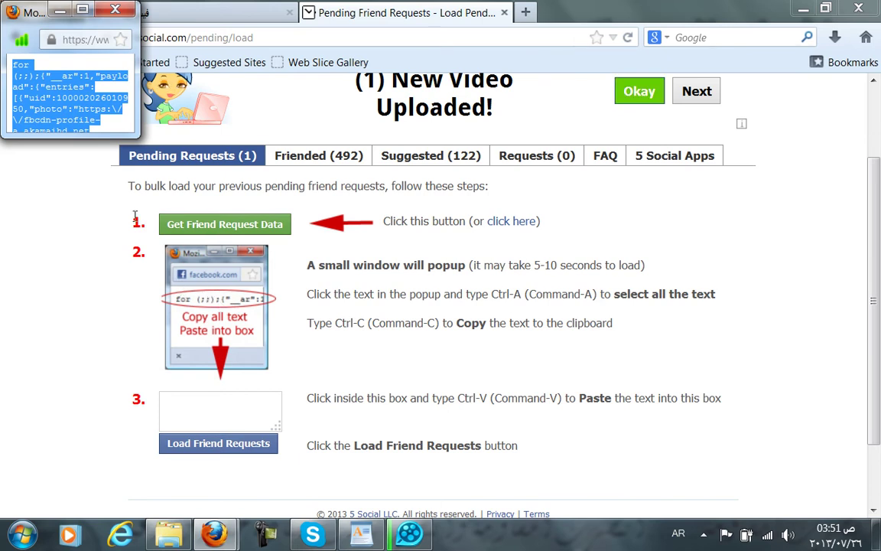
{"action": "left_click", "coordinate": [258, 412]}
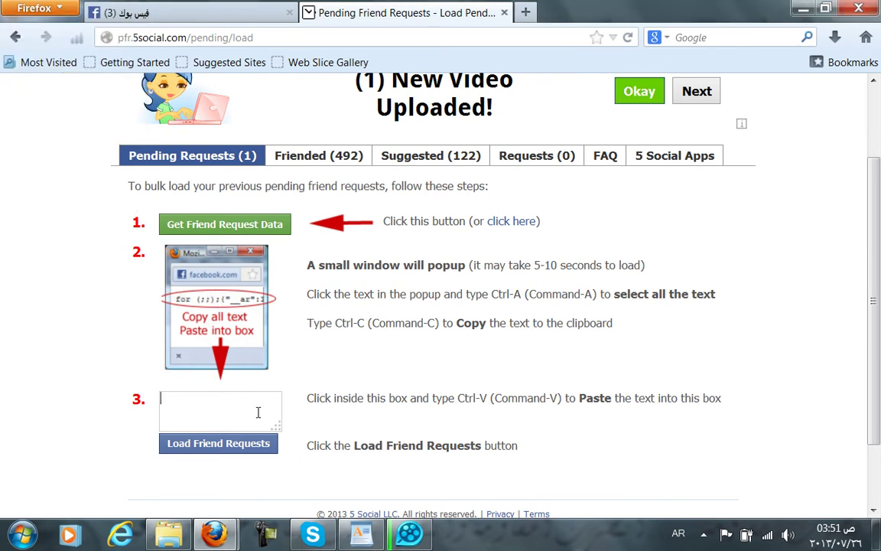
{"action": "right_click", "coordinate": [257, 412]}
{"action": "left_click", "coordinate": [306, 284]}
{"action": "left_click", "coordinate": [207, 450]}
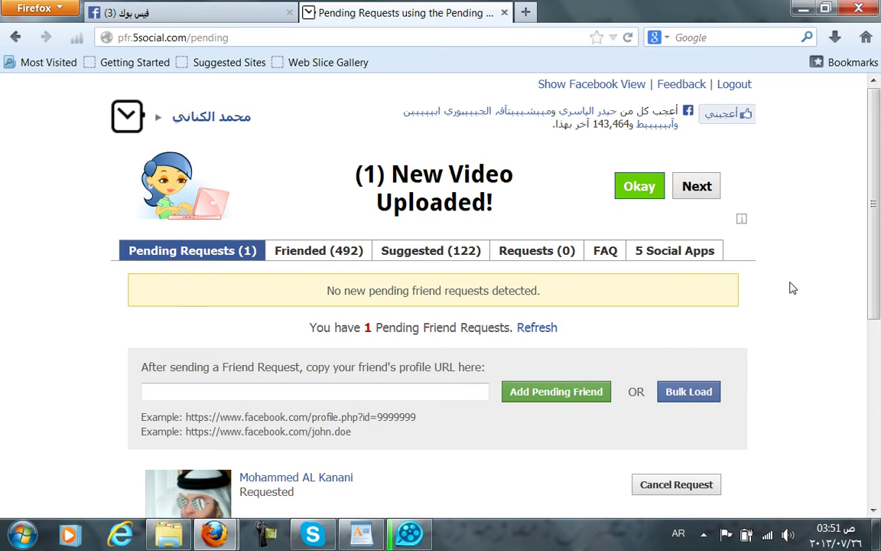
Find the listed pending request and open that person's Facebook profile through its Cancel Request option.
{"action": "scroll", "coordinate": [793, 287], "scroll_direction": "down", "scroll_amount": 2}
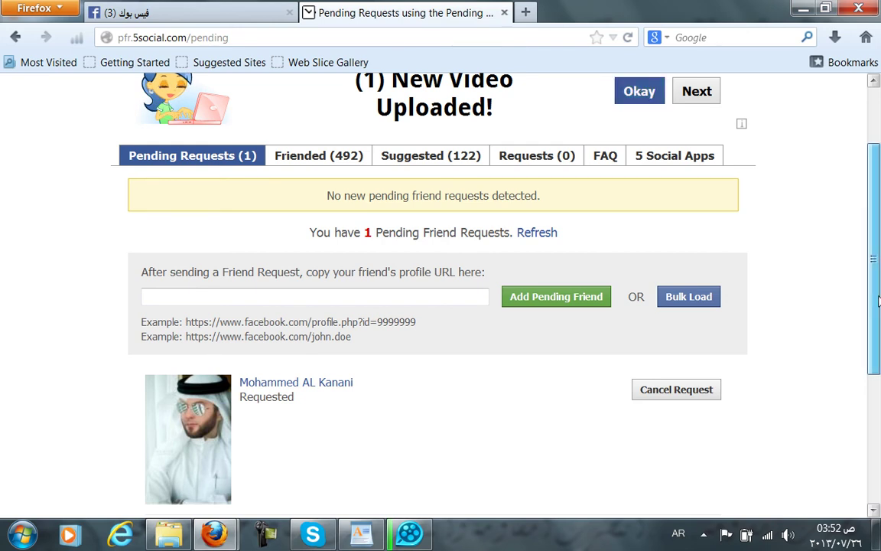
{"action": "left_click_drag", "start_coordinate": [879, 300], "coordinate": [811, 344]}
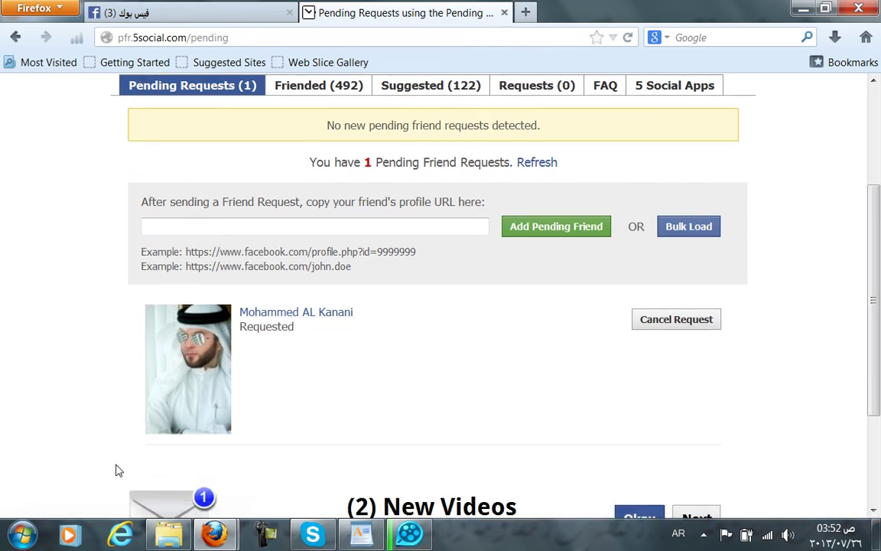
{"action": "scroll", "coordinate": [429, 333], "scroll_direction": "up", "scroll_amount": 1}
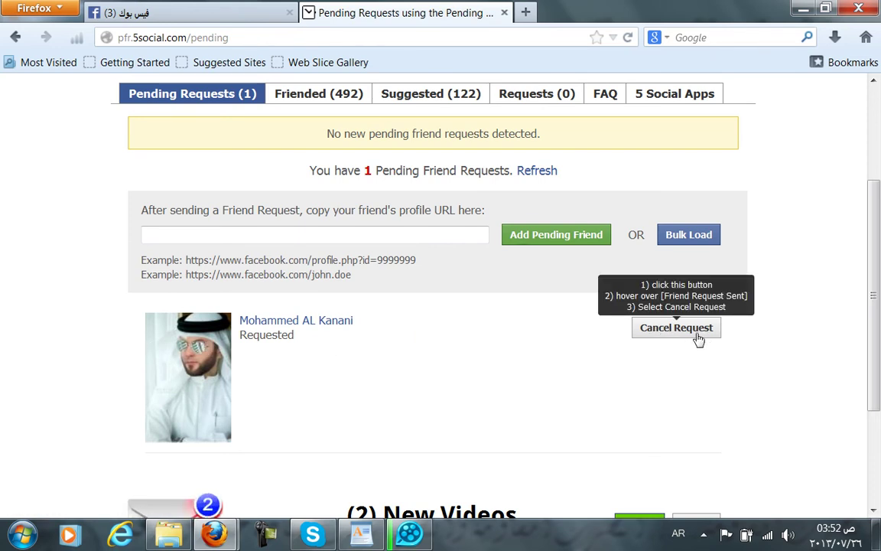
{"action": "left_click", "coordinate": [698, 336]}
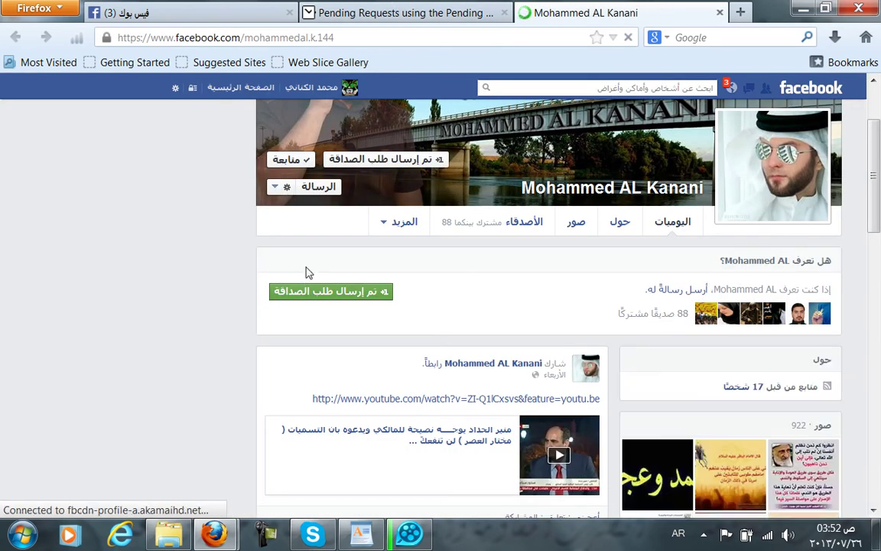
Cancel the sent friend request on the Facebook profile with "إلغاء الطلب" and confirm the cancellation.
{"action": "mouse_move", "coordinate": [406, 170]}
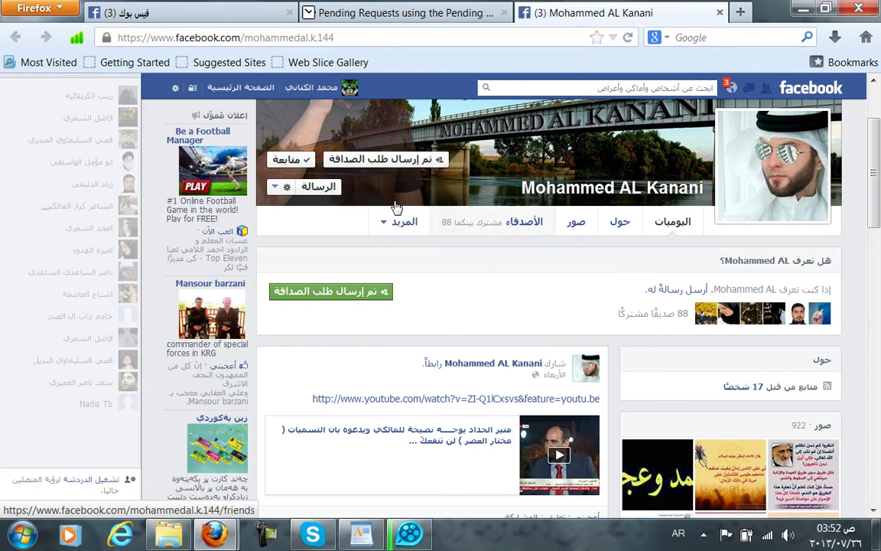
{"action": "mouse_move", "coordinate": [379, 166]}
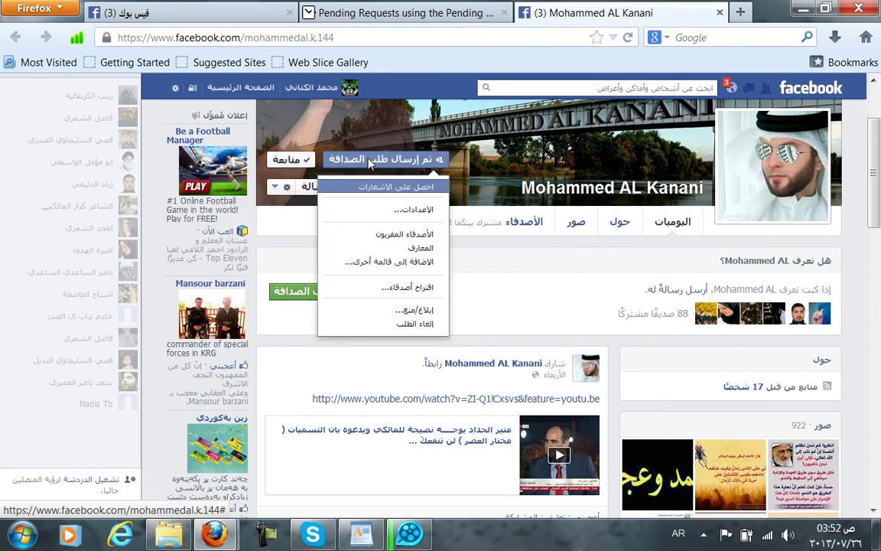
{"action": "mouse_move", "coordinate": [304, 166]}
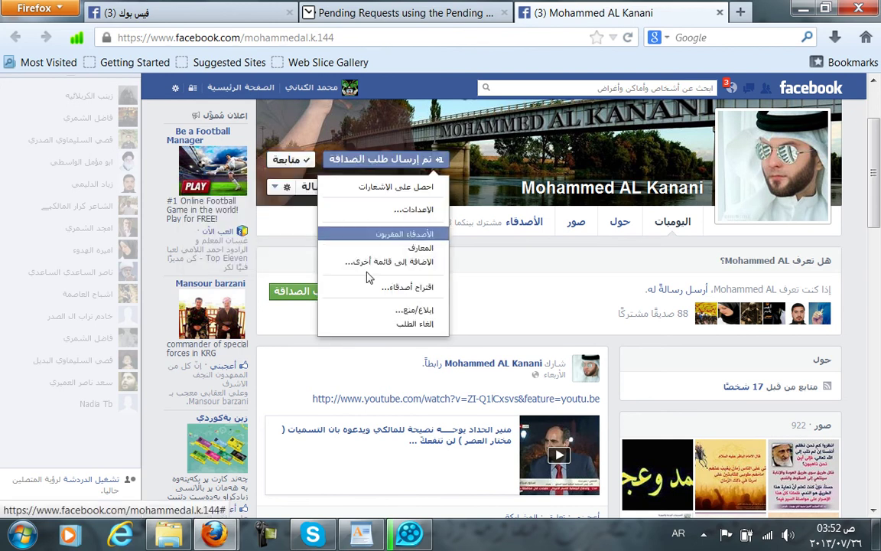
{"action": "left_click", "coordinate": [390, 325]}
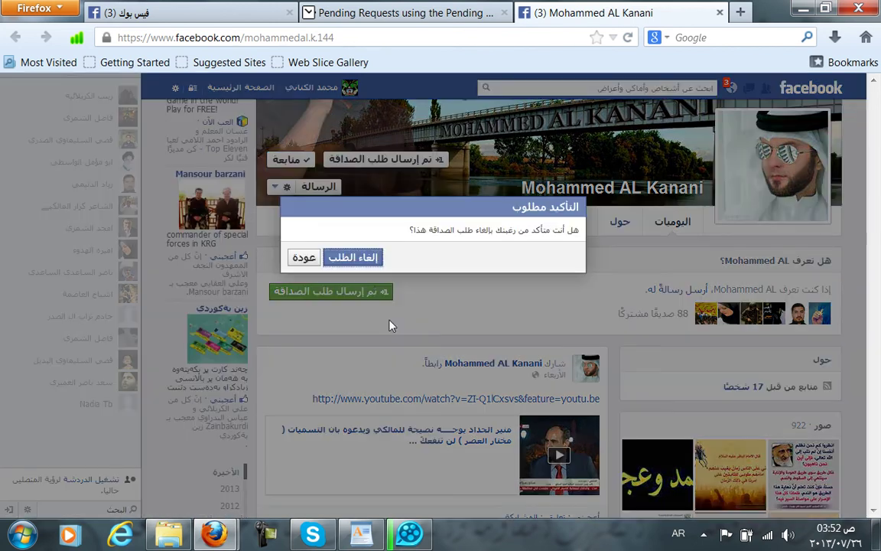
{"action": "left_click", "coordinate": [356, 260]}
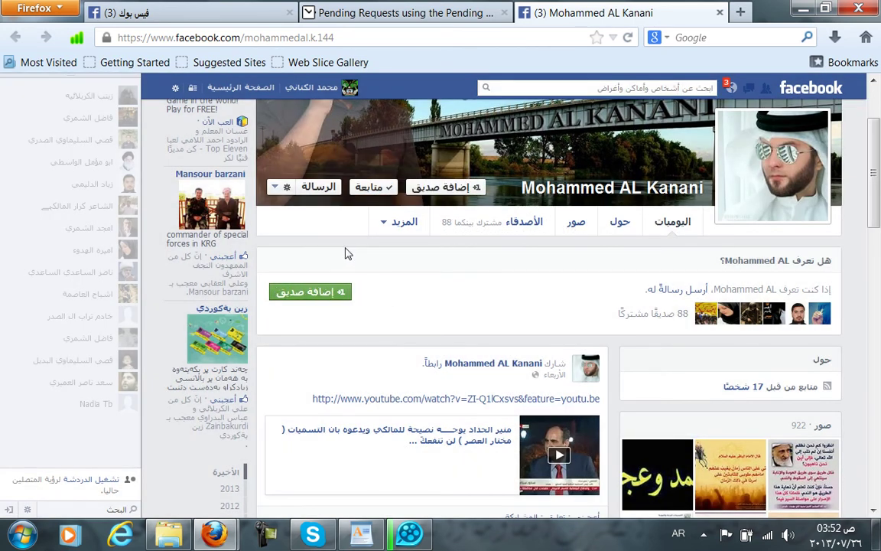
Unfollow the person on the Facebook profile with "إلغاء المتابعة" and close the profile to return to the pending requests list.
{"action": "mouse_move", "coordinate": [379, 196]}
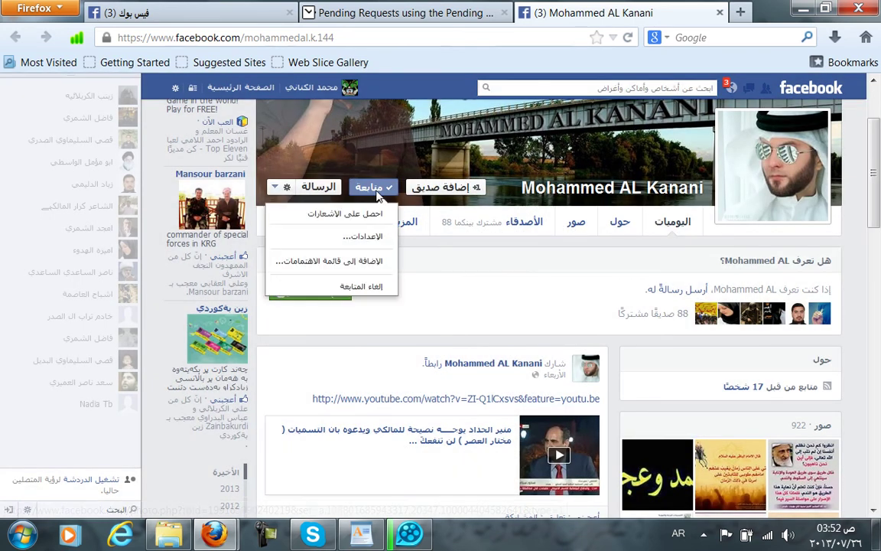
{"action": "left_click", "coordinate": [368, 287]}
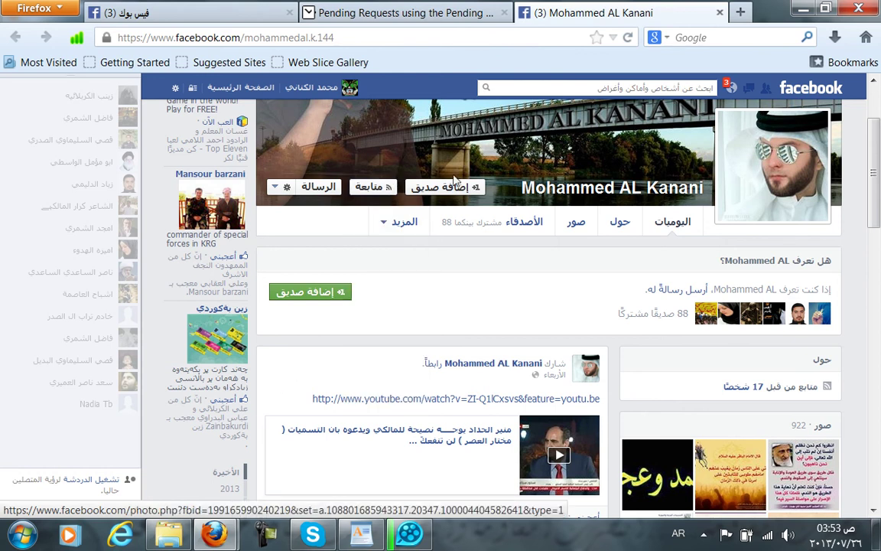
{"action": "left_click", "coordinate": [720, 12]}
{"action": "scroll", "coordinate": [624, 373], "scroll_direction": "down", "scroll_amount": 2}
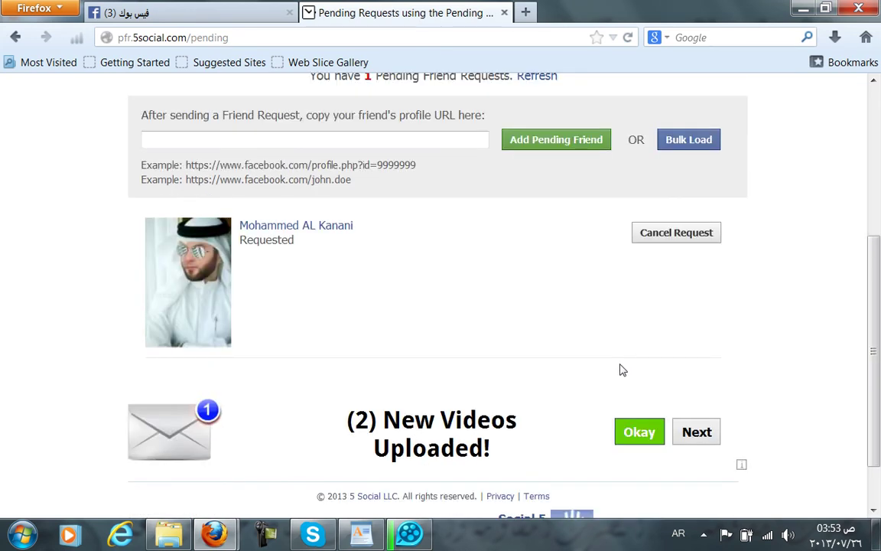
Reopen the listed person's Facebook profile through Cancel Request to check the friend request status, and close the profile again.
{"action": "left_click", "coordinate": [679, 238]}
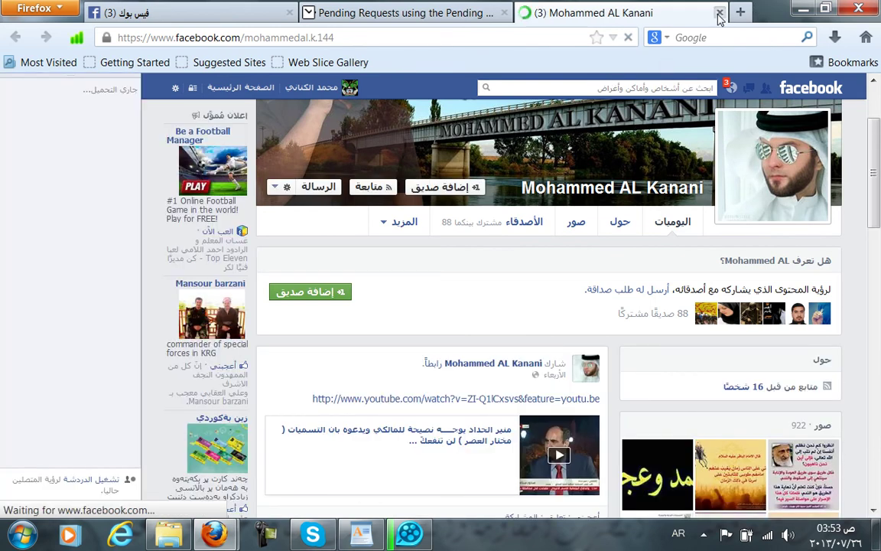
{"action": "key", "text": "ctrl+w"}
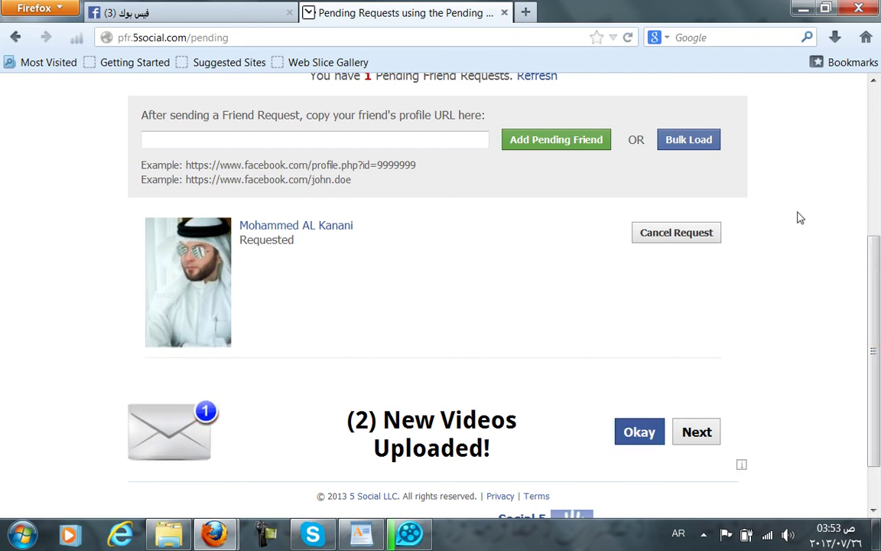
{"action": "scroll", "coordinate": [824, 290], "scroll_direction": "down", "scroll_amount": 2}
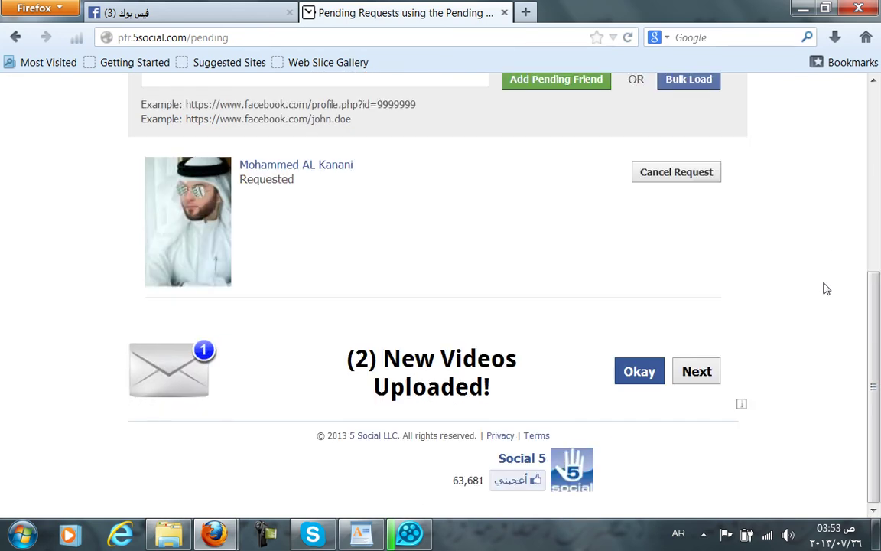
{"action": "scroll", "coordinate": [826, 287], "scroll_direction": "up", "scroll_amount": 8}
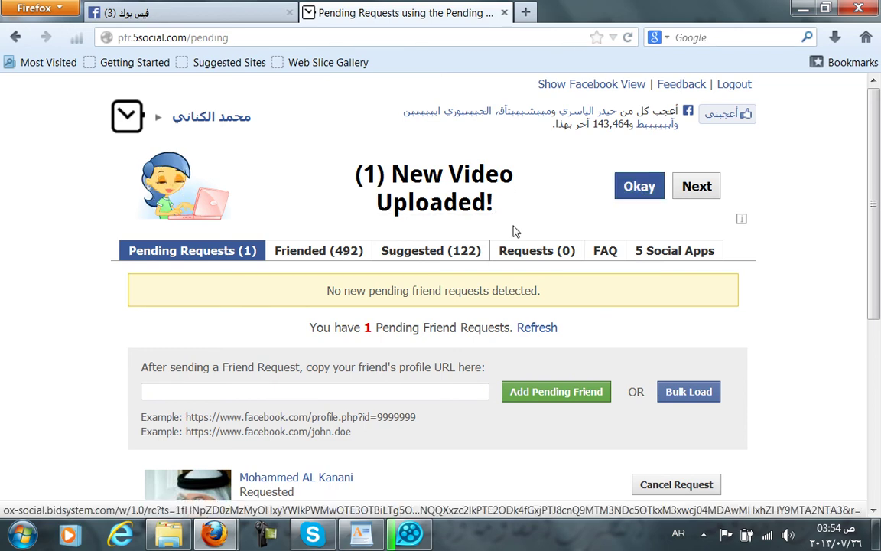
{"action": "scroll", "coordinate": [508, 231], "scroll_direction": "down", "scroll_amount": 5}
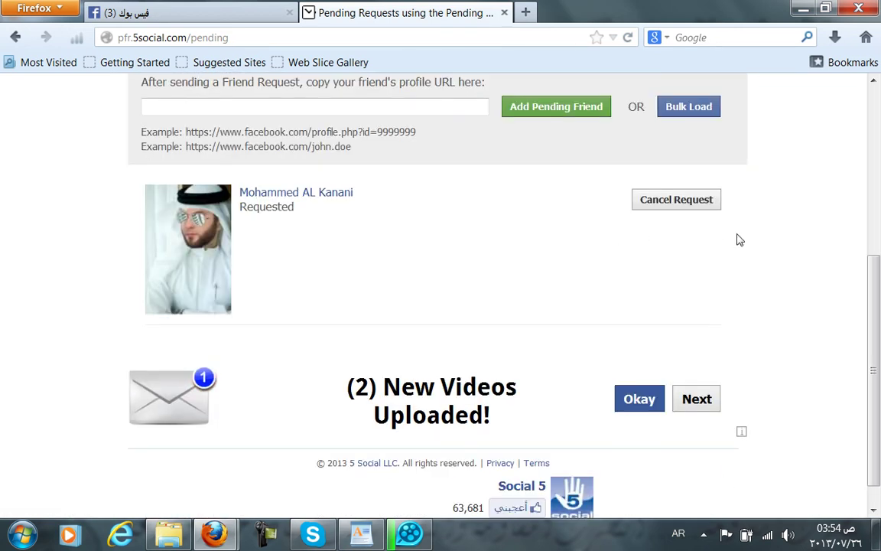
{"action": "scroll", "coordinate": [740, 240], "scroll_direction": "up", "scroll_amount": 5}
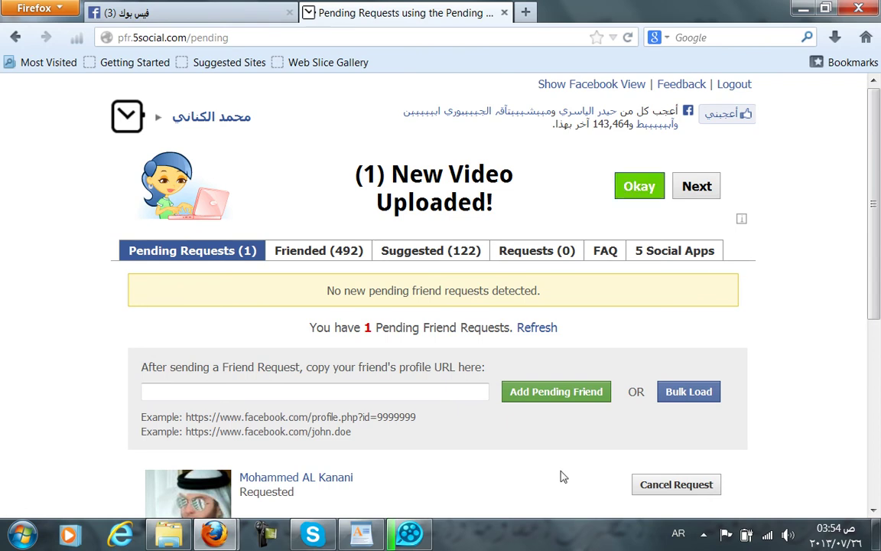
{"action": "mouse_move", "coordinate": [389, 538]}
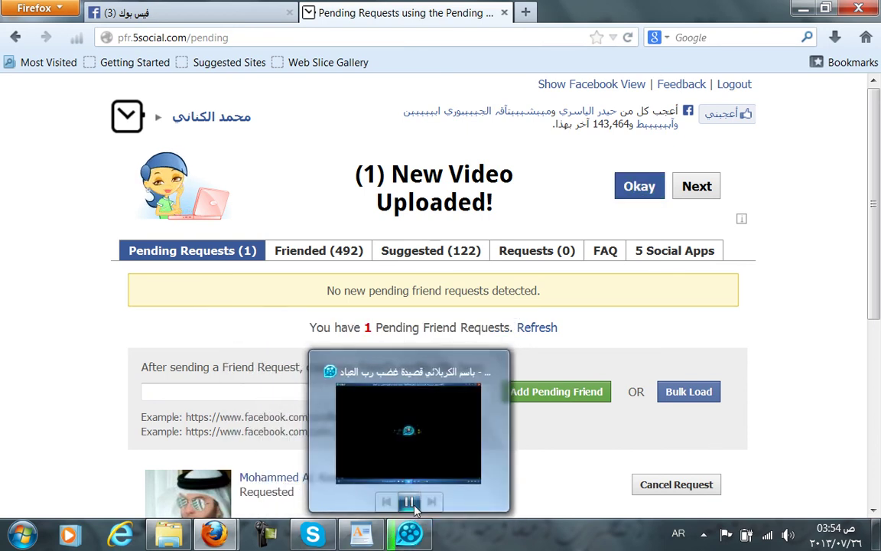
{"action": "left_click", "coordinate": [704, 535]}
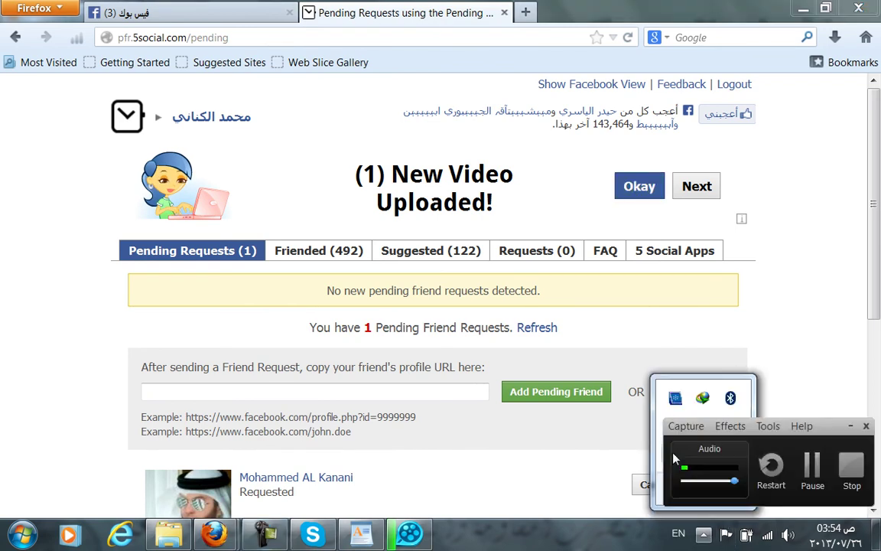